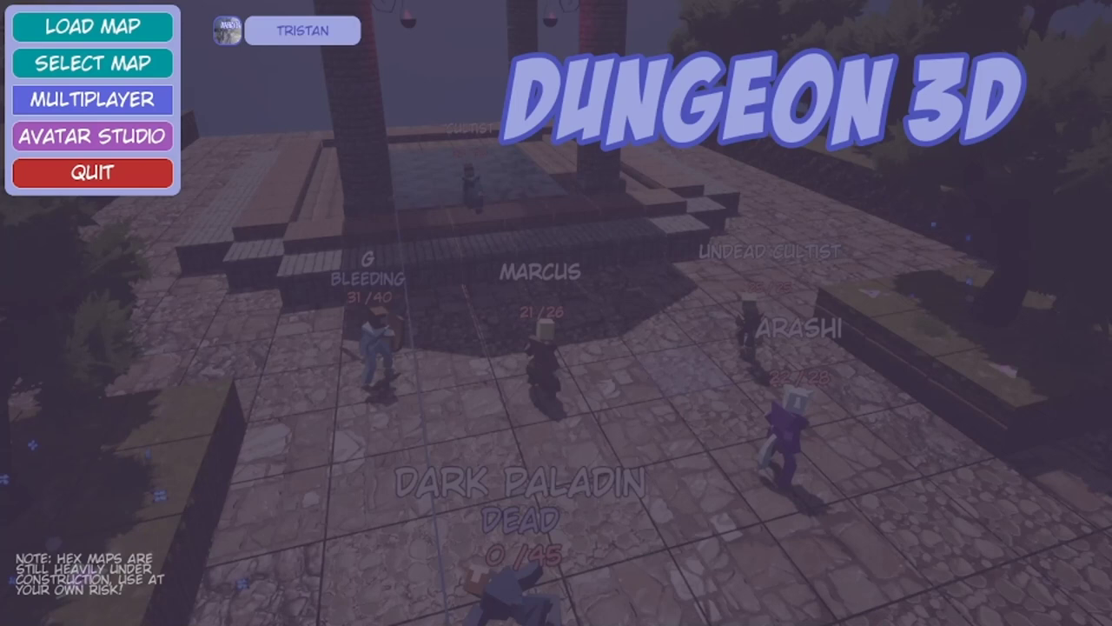
- Choose MAPCENTER.MAP from the saved maps as the multiplayer map to host
click(111, 99)
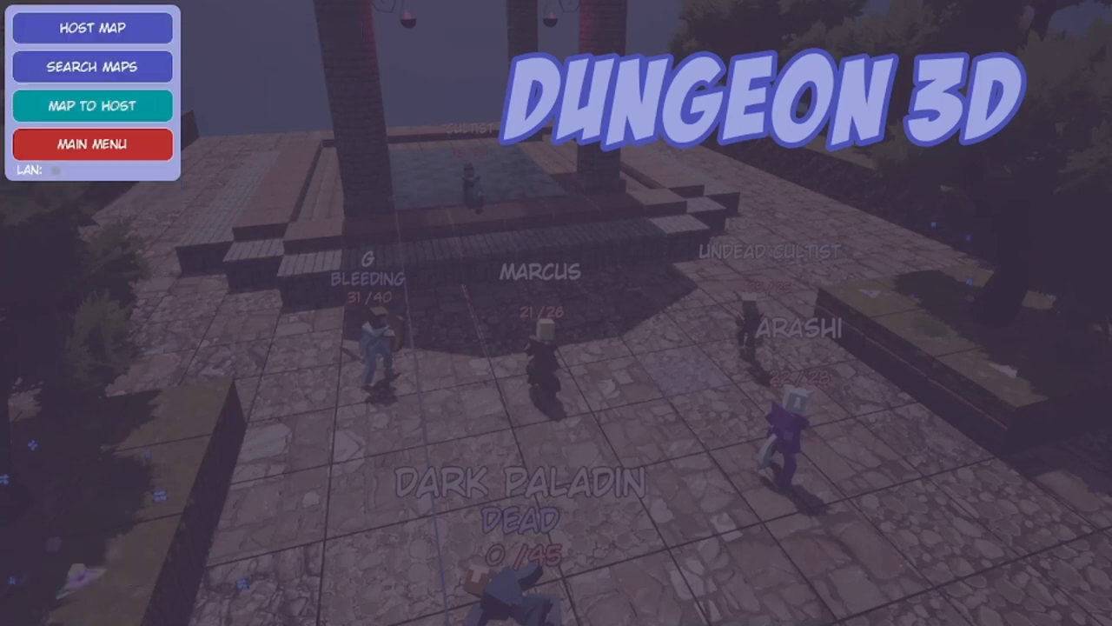
click(112, 64)
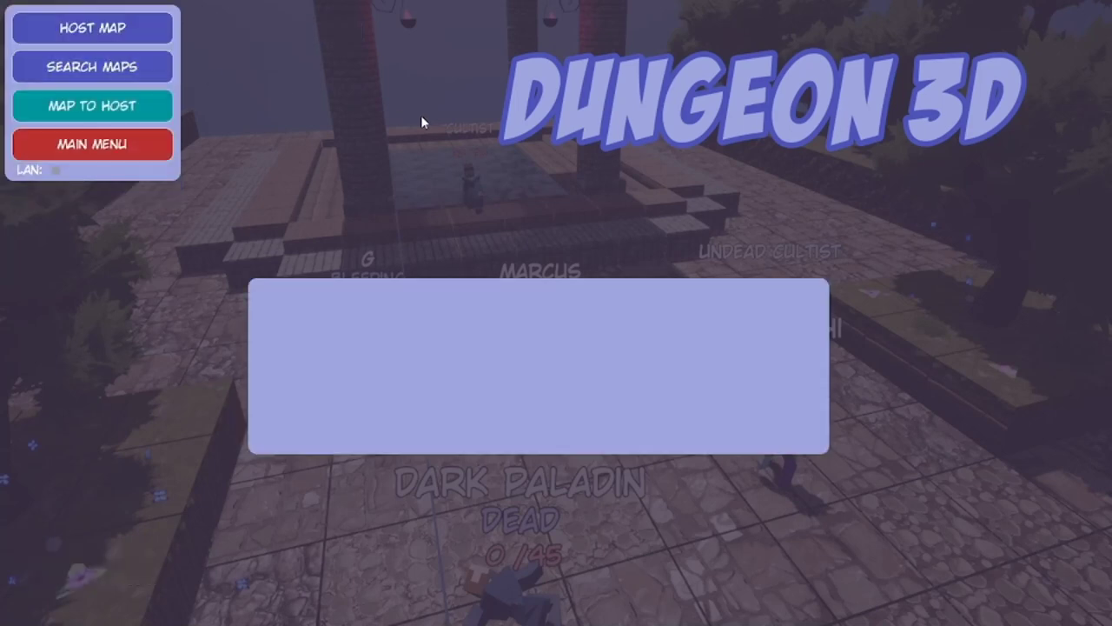
click(125, 80)
click(122, 106)
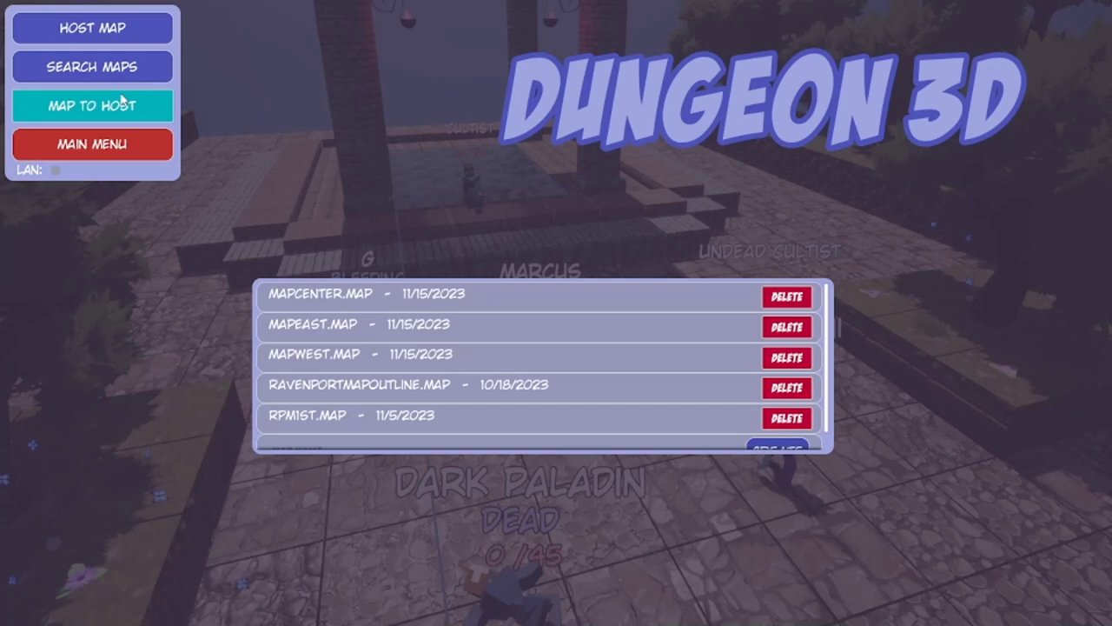
scroll(374, 352, down, 1)
scroll(410, 358, up, 1)
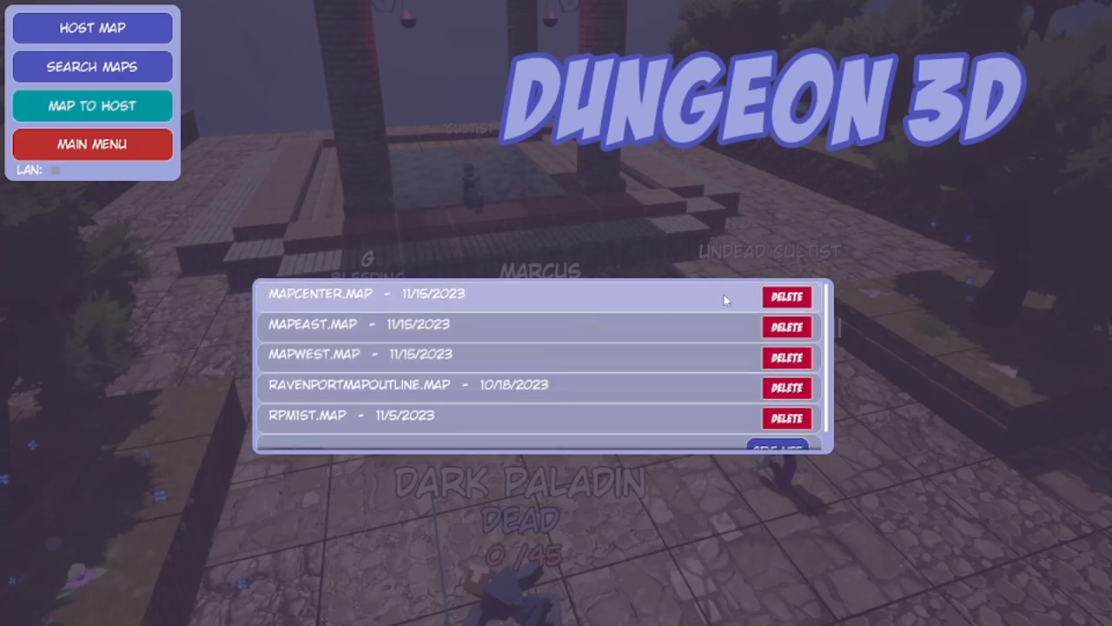
click(524, 304)
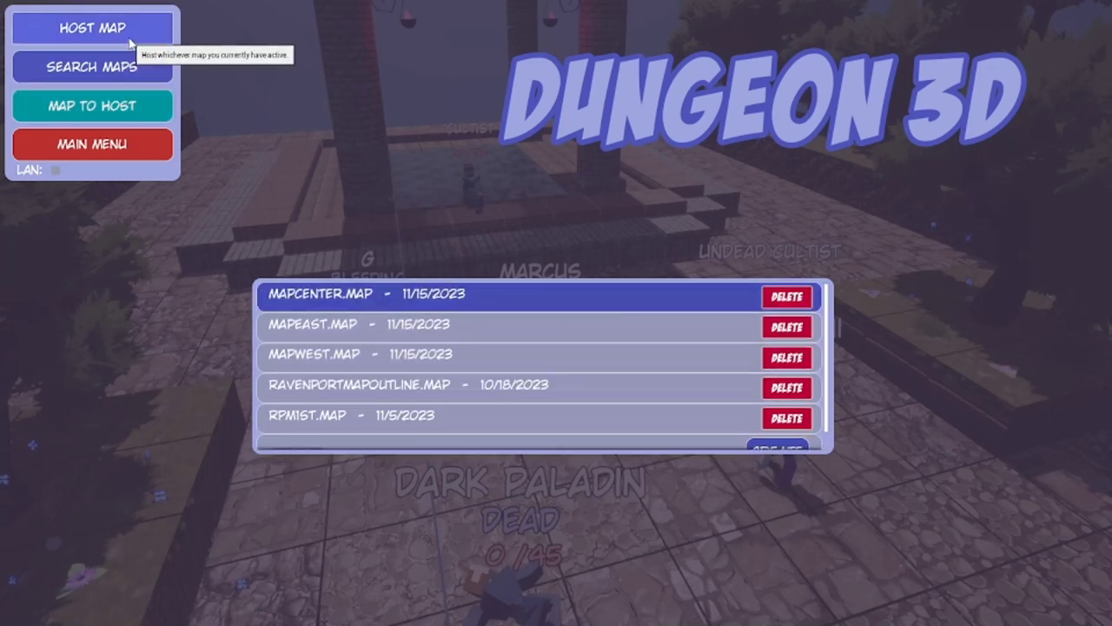
- Name the session 'DB' and start hosting it
click(597, 337)
text(DB)
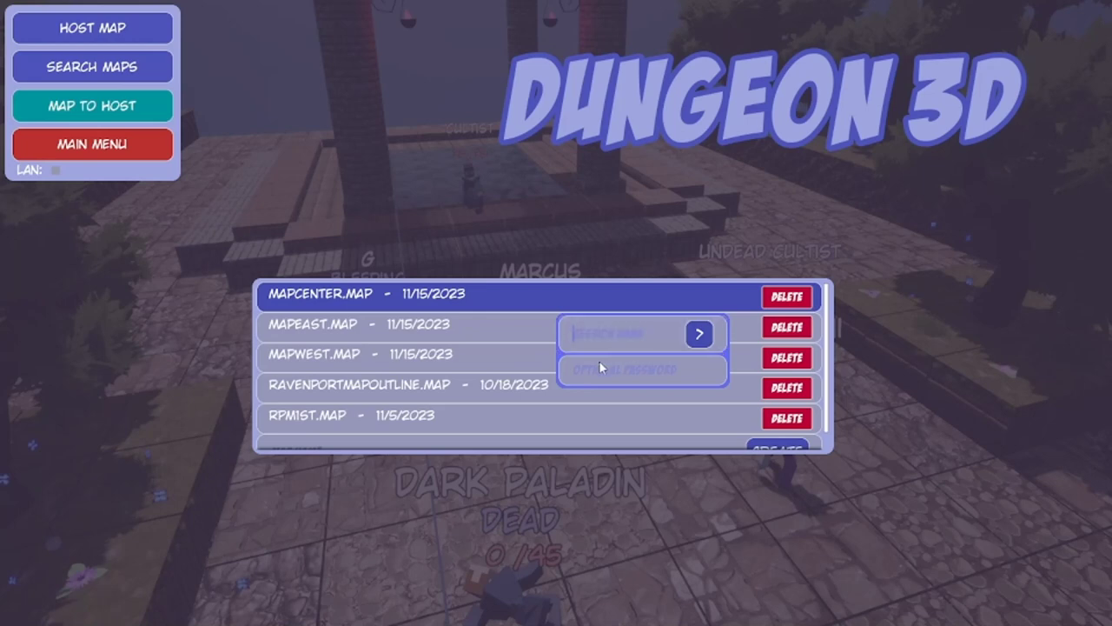
click(700, 335)
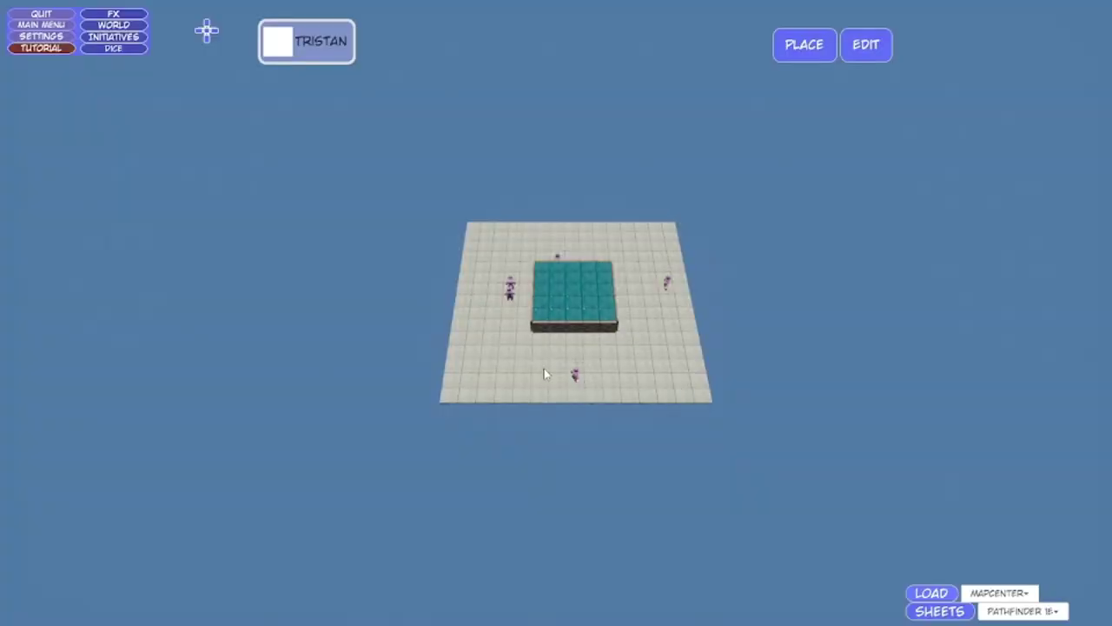
- Zoom in and out on the MAPCENTER town square while the LAPTOP player joins
scroll(546, 372, up, 3)
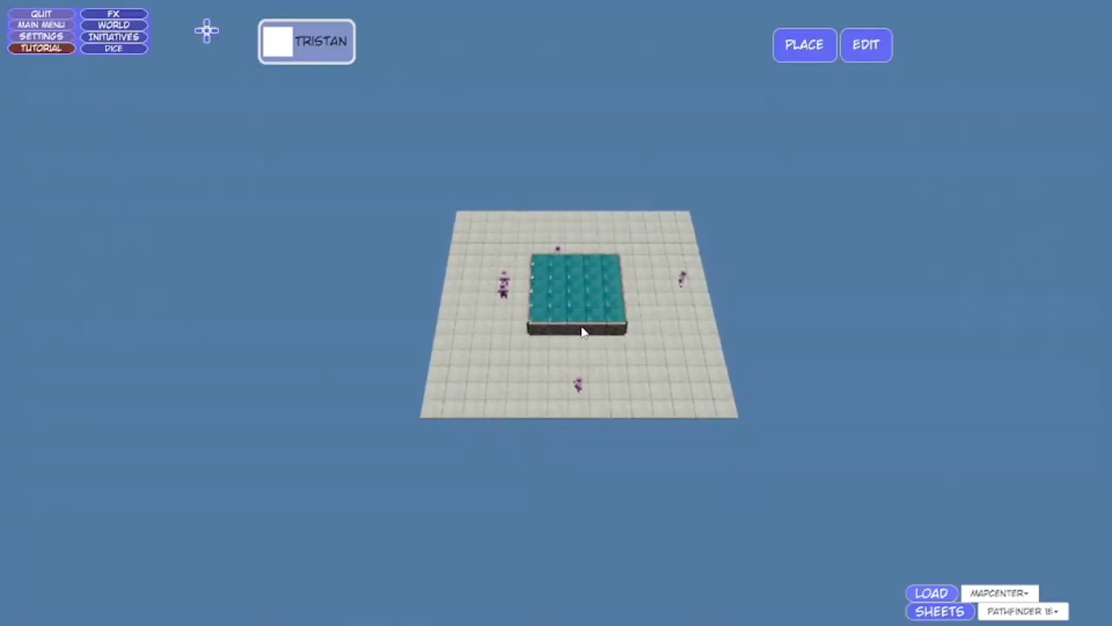
scroll(583, 333, up, 5)
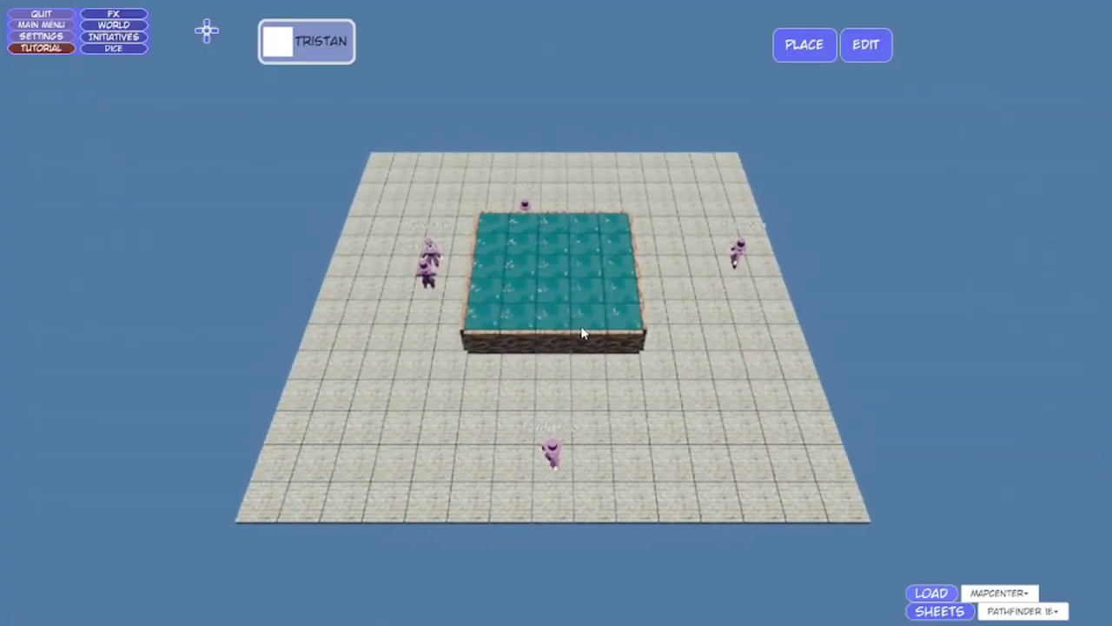
scroll(582, 332, up, 5)
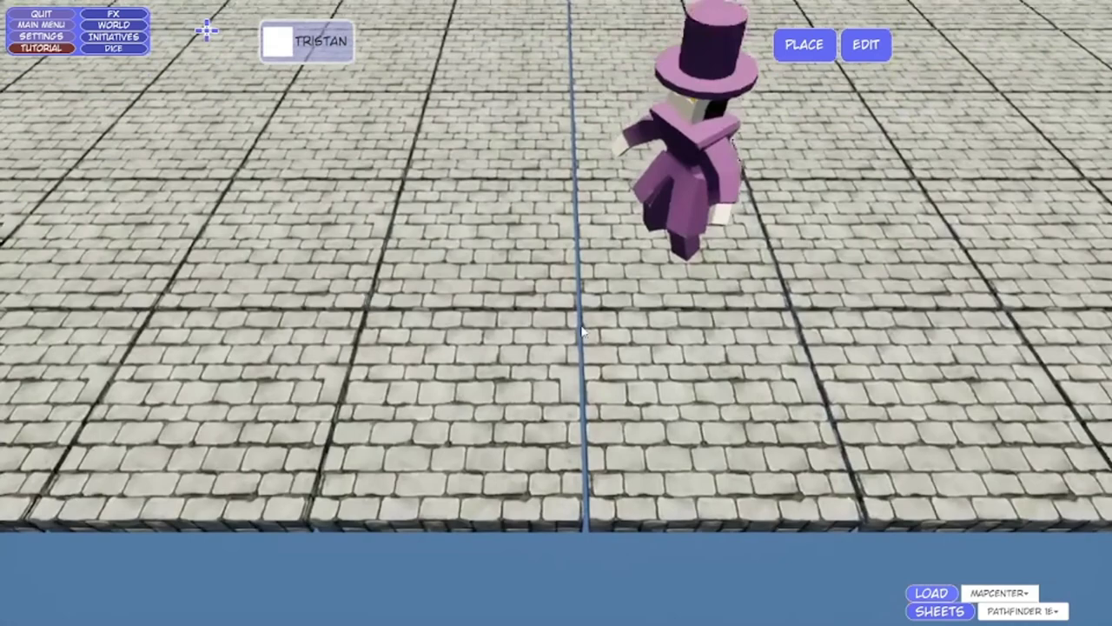
scroll(563, 316, down, 3)
scroll(563, 316, down, 5)
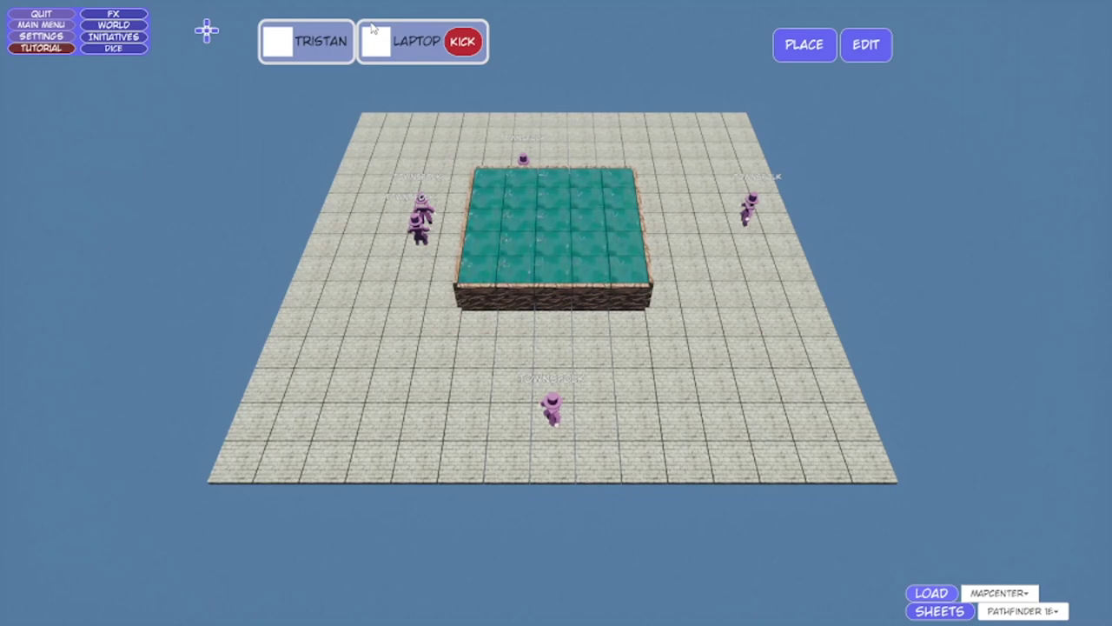
- Select MAPEAST from the saved-maps dropdown and load it into the hosted session
click(999, 592)
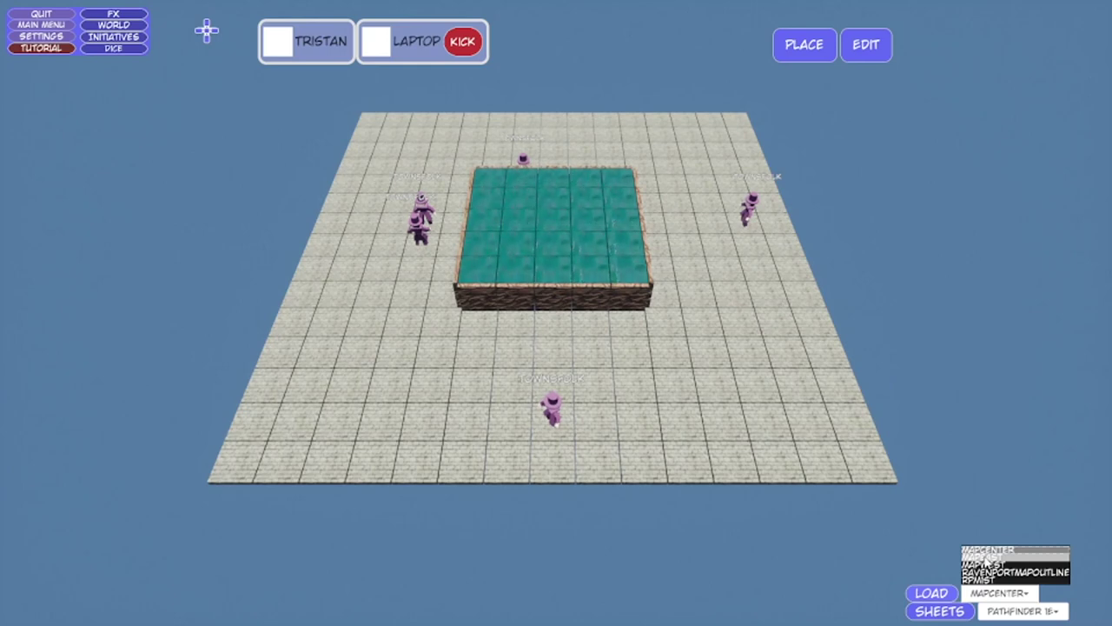
click(893, 573)
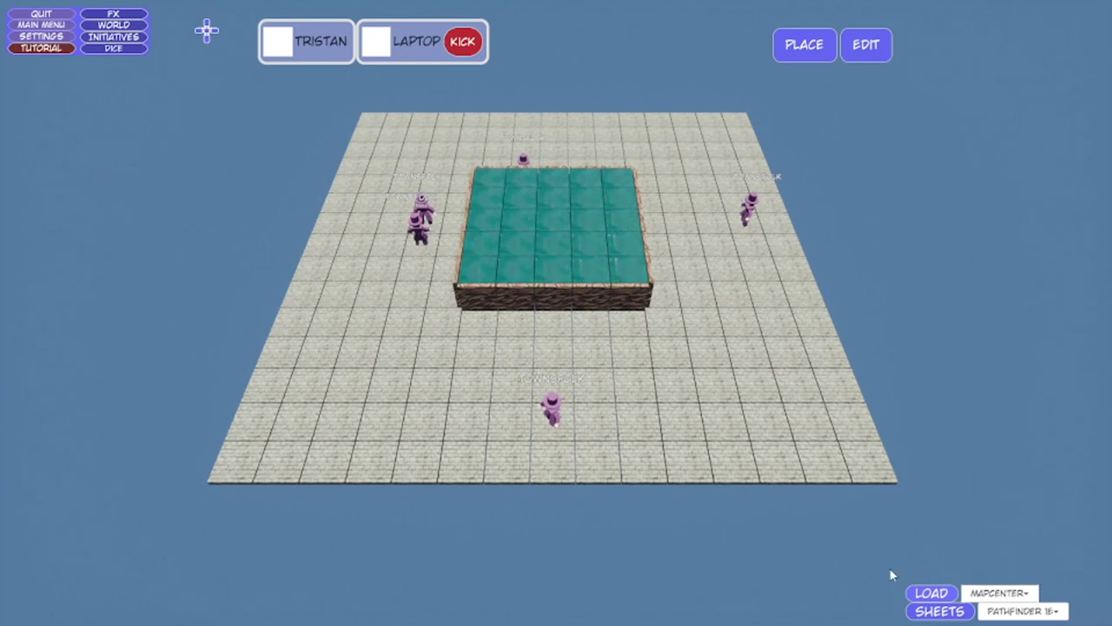
click(985, 598)
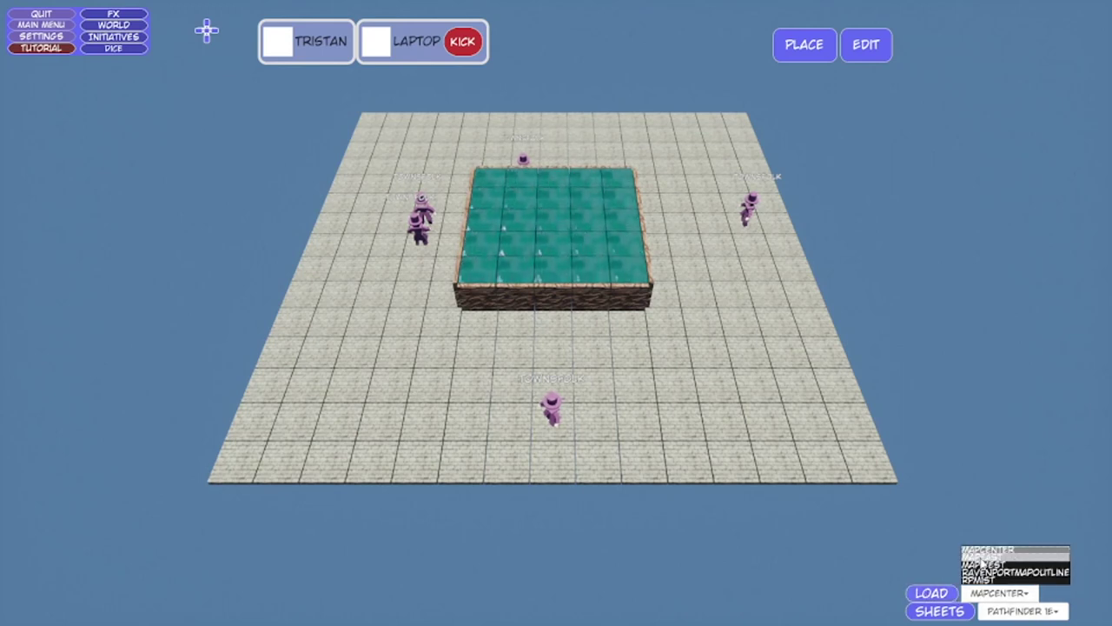
click(983, 557)
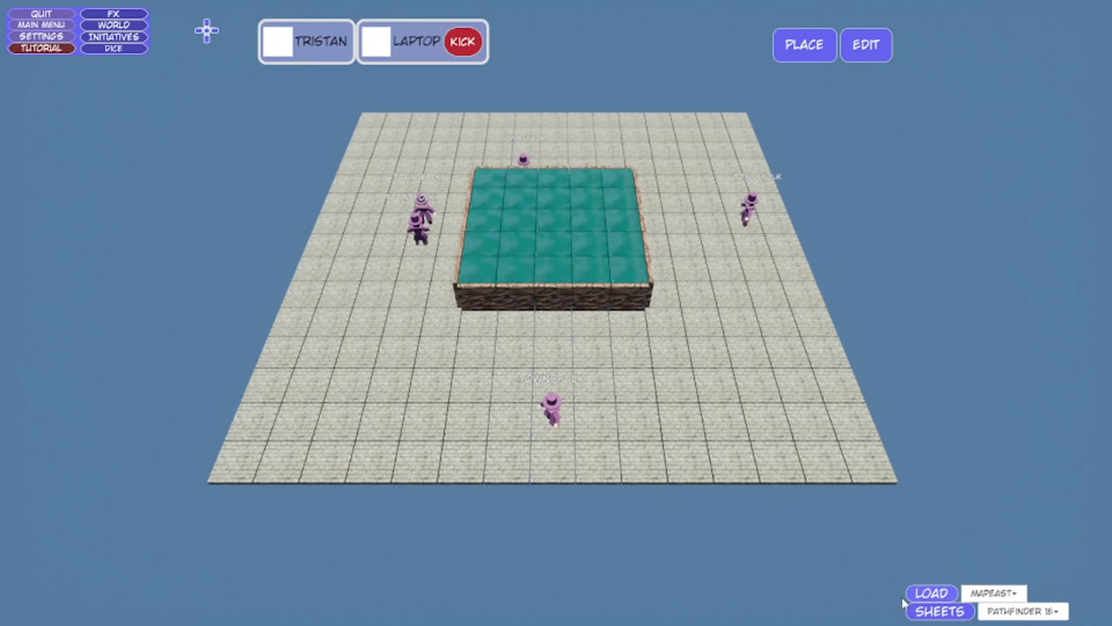
click(931, 594)
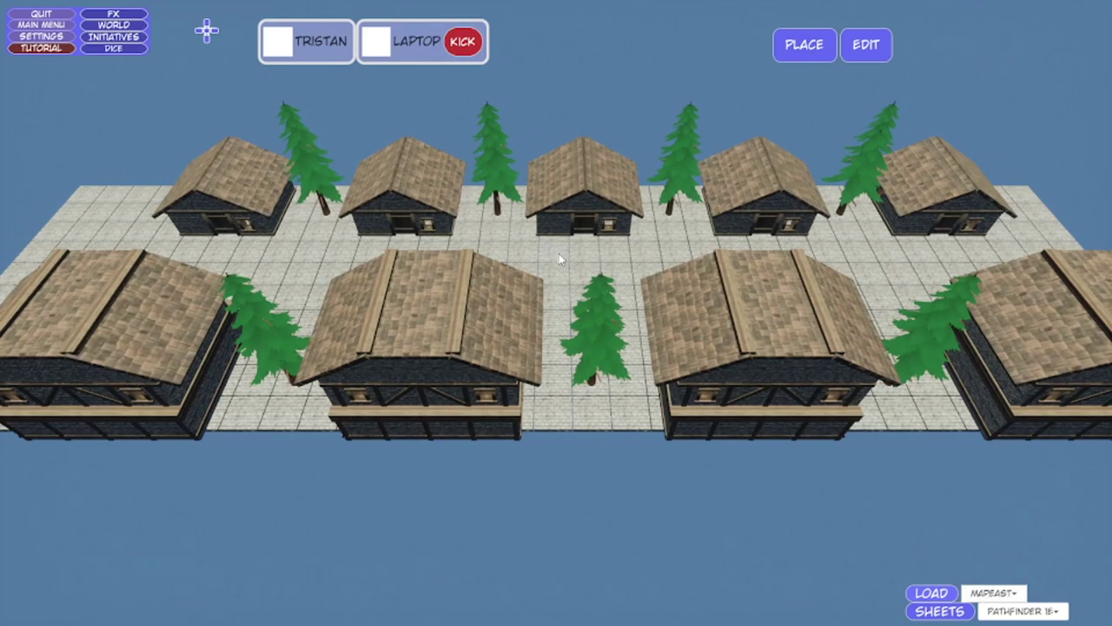
- Orbit the camera down the MAPEAST village street of houses and pine trees
right_drag(560, 252, 548, 169)
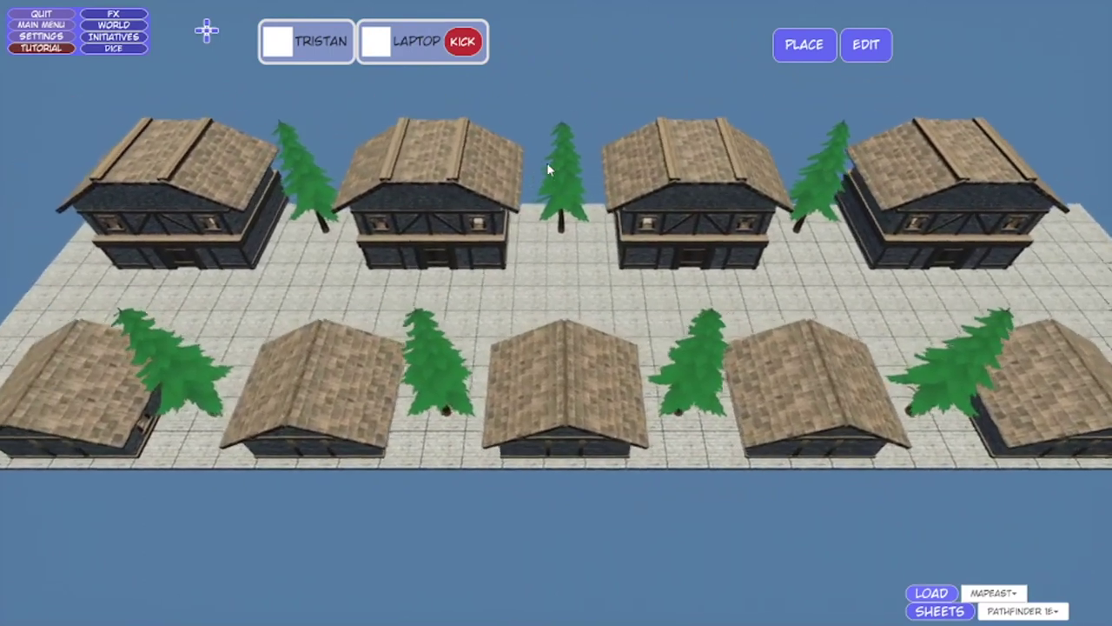
- Select MAPWEST from the saved-maps dropdown and load the farm field
click(993, 592)
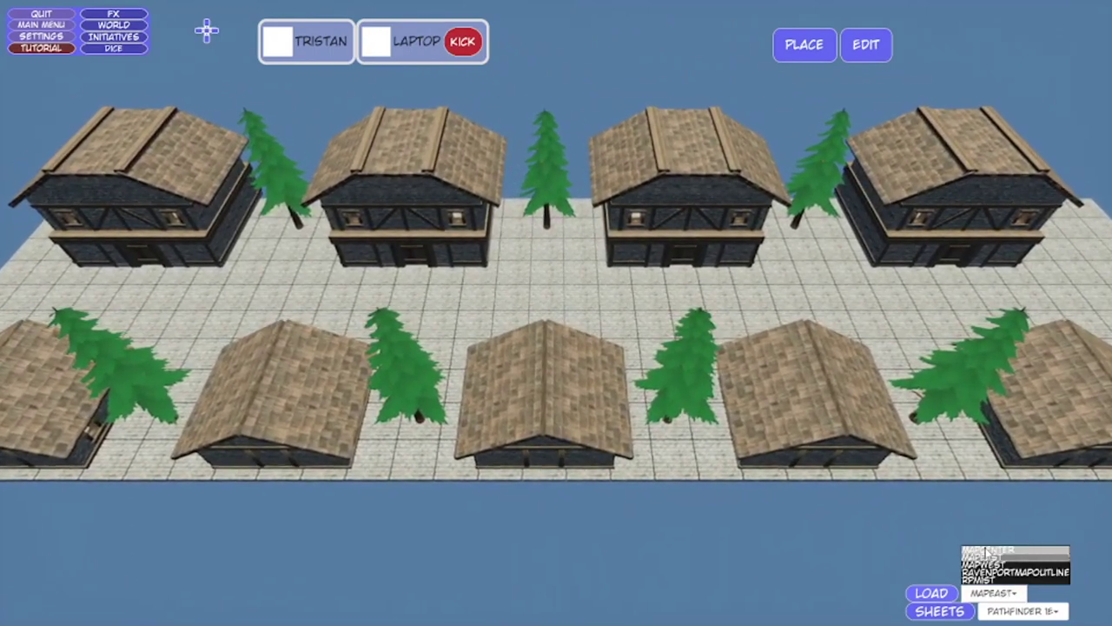
click(977, 566)
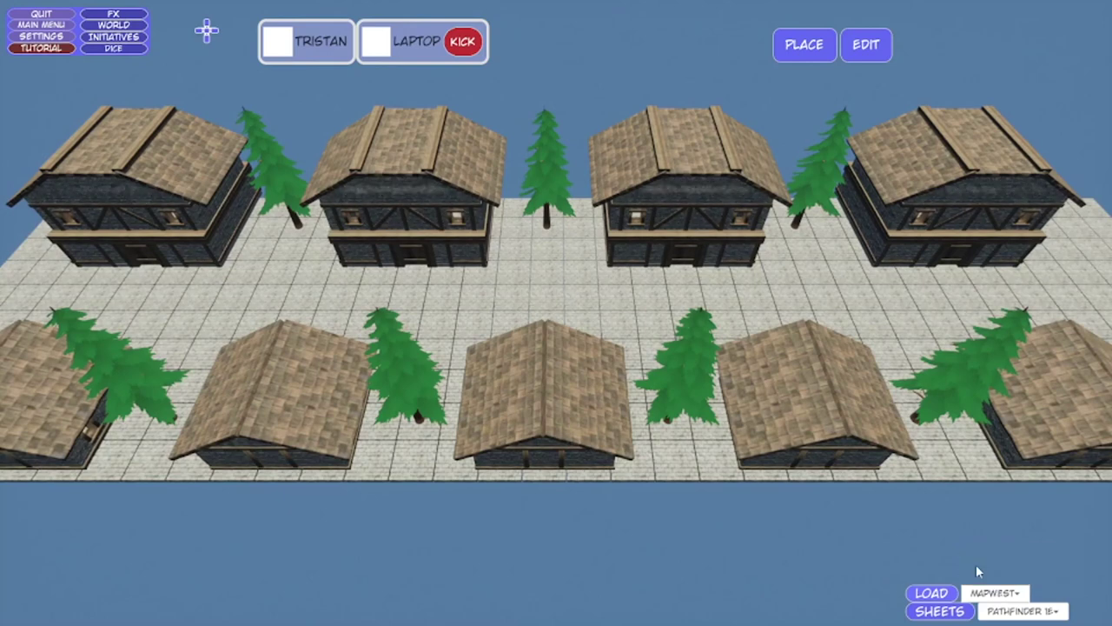
click(931, 594)
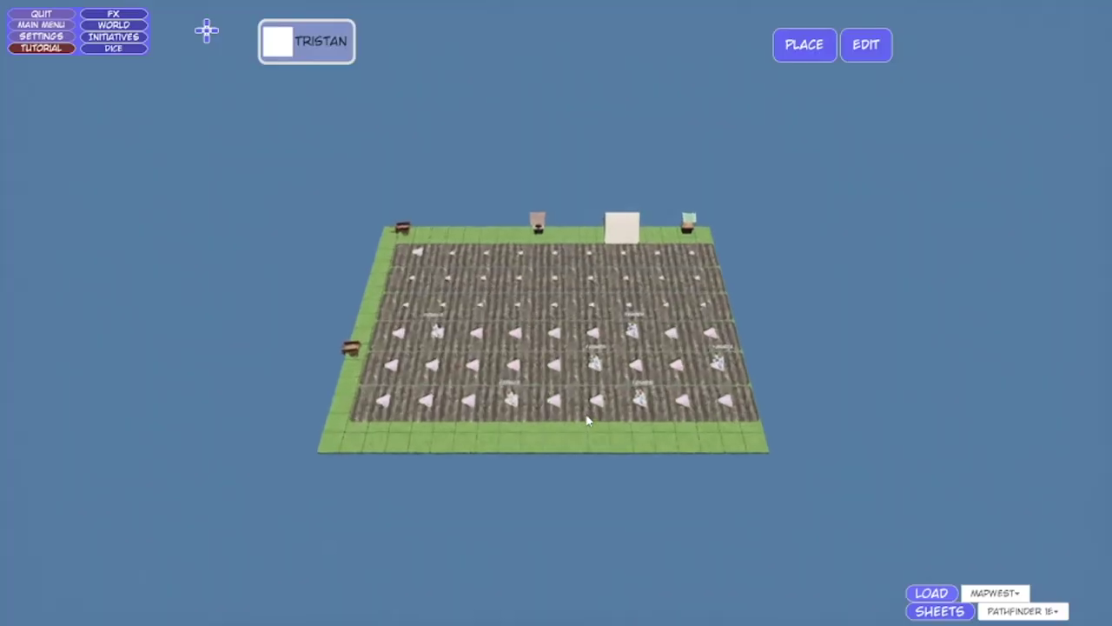
- Zoom in and out over the MAPWEST farm field while LAPTOP reconnects
scroll(587, 420, up, 3)
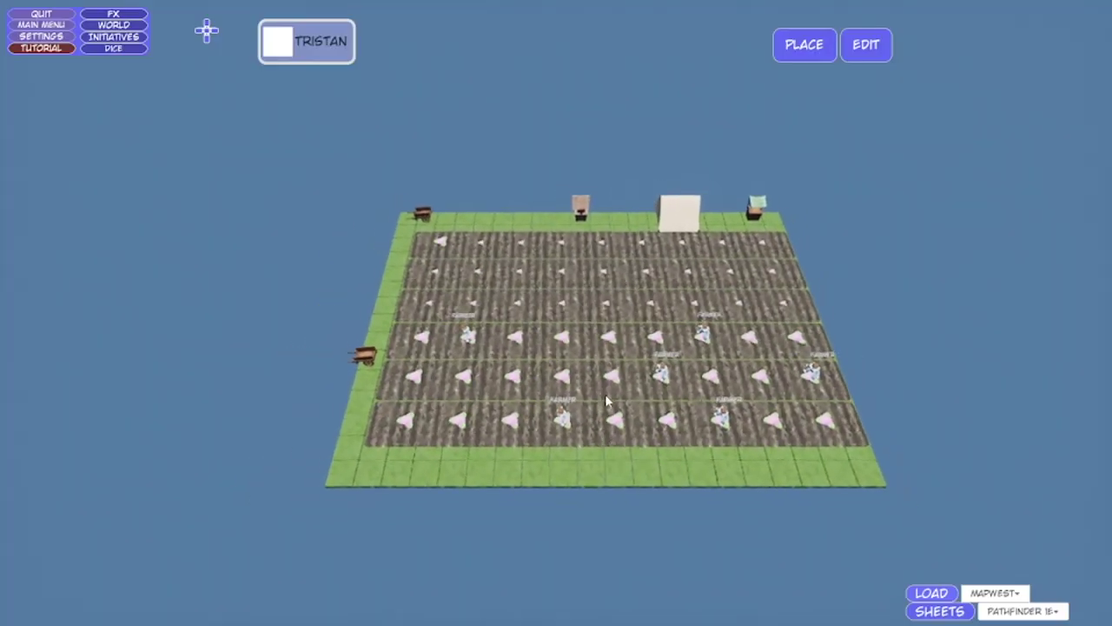
scroll(609, 399, up, 5)
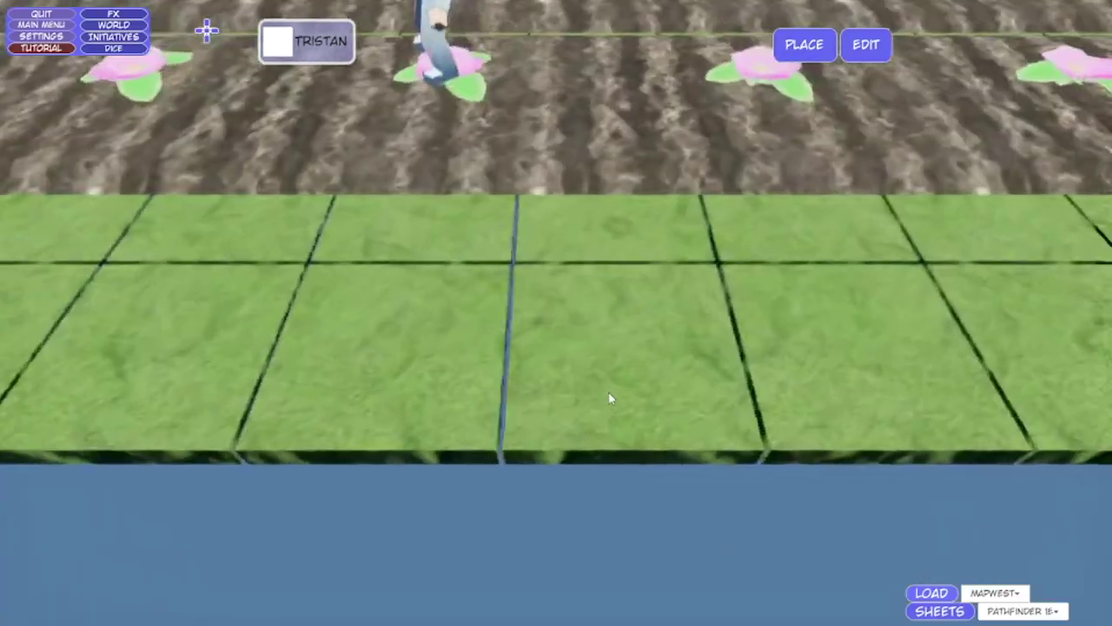
scroll(609, 397, down, 8)
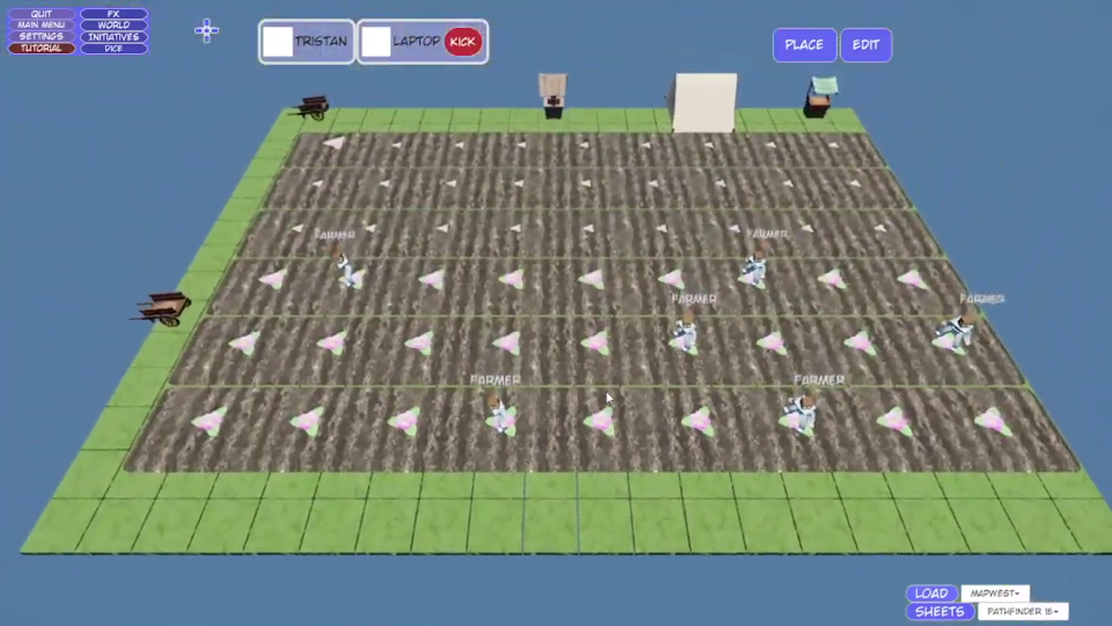
scroll(608, 398, down, 2)
scroll(553, 412, up, 3)
scroll(553, 412, up, 6)
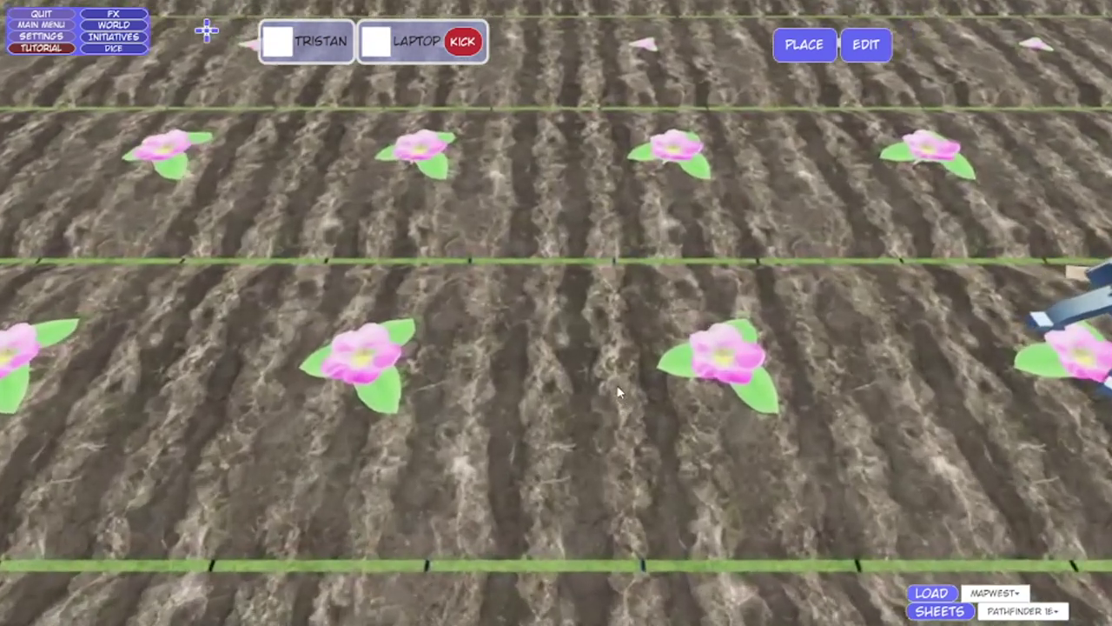
scroll(618, 393, down, 8)
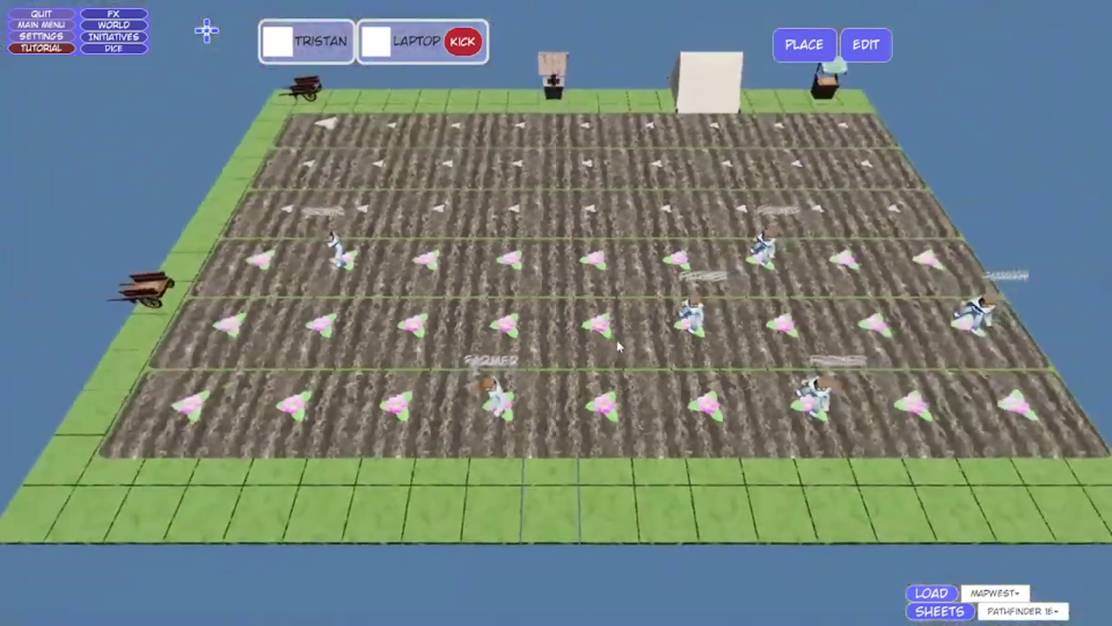